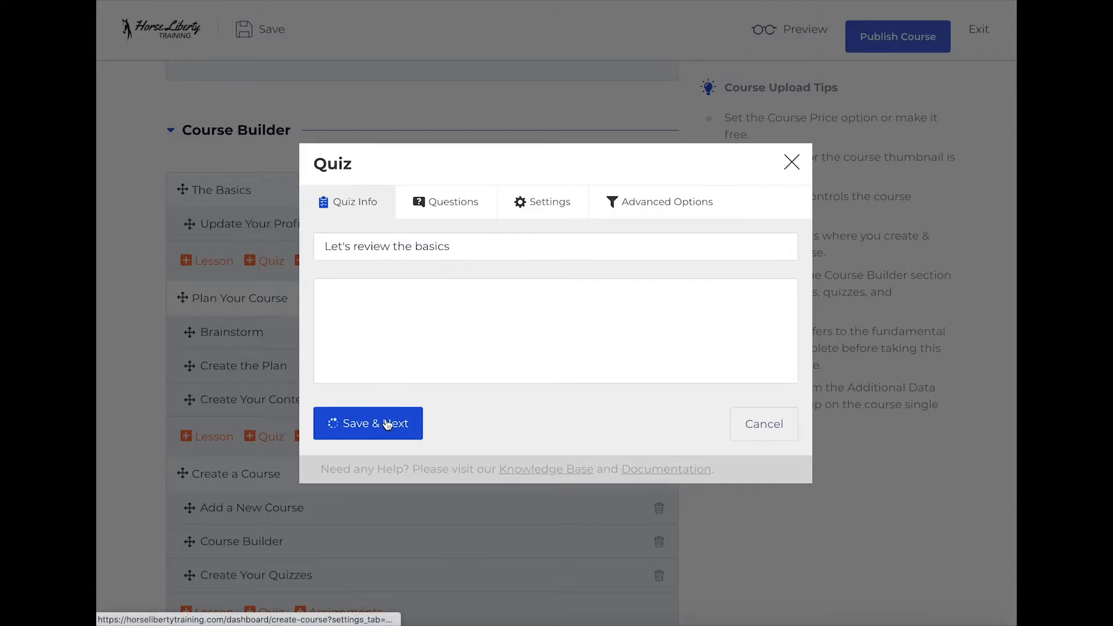
# Add a True/False question reading "I can update my profile image in my Dashboard." and make its answer required
pyautogui.click(399, 312)
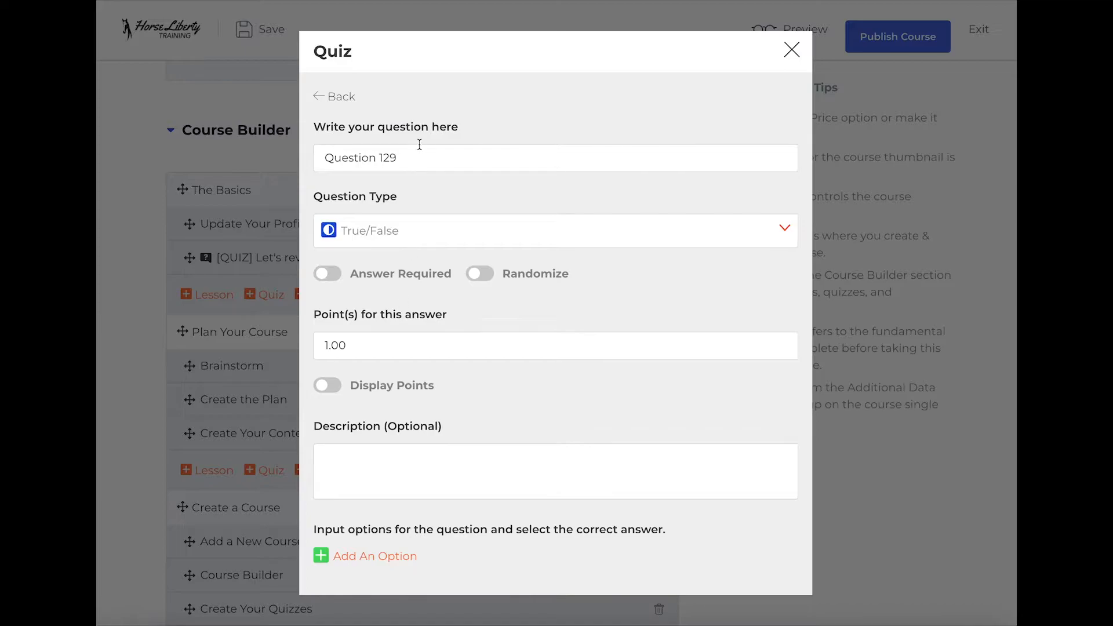
pyautogui.click(406, 236)
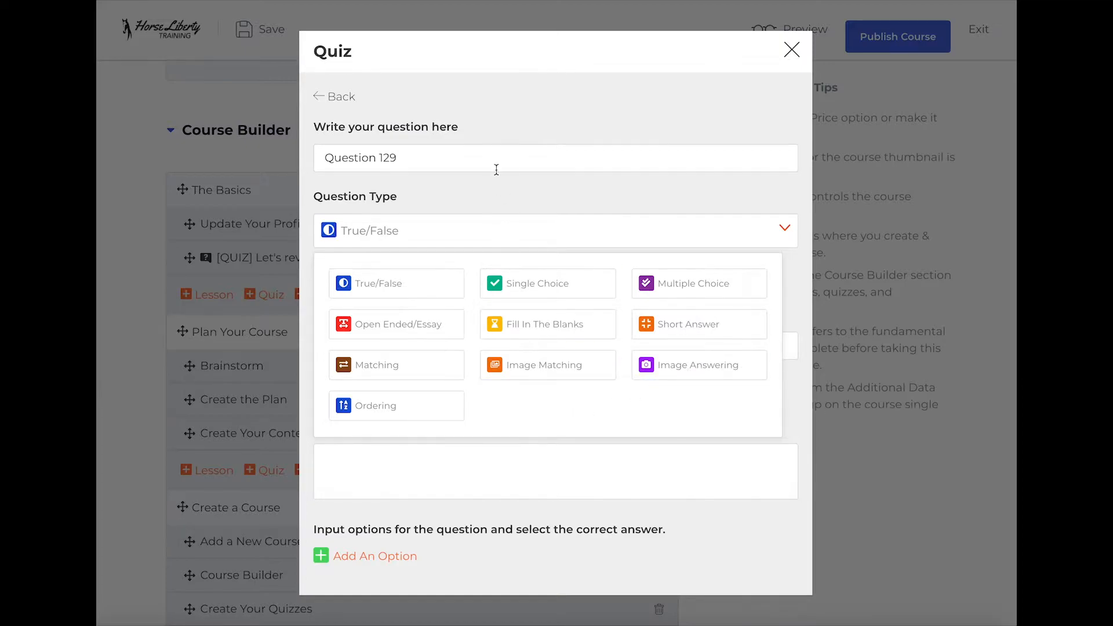
pyautogui.tripleClick(461, 154)
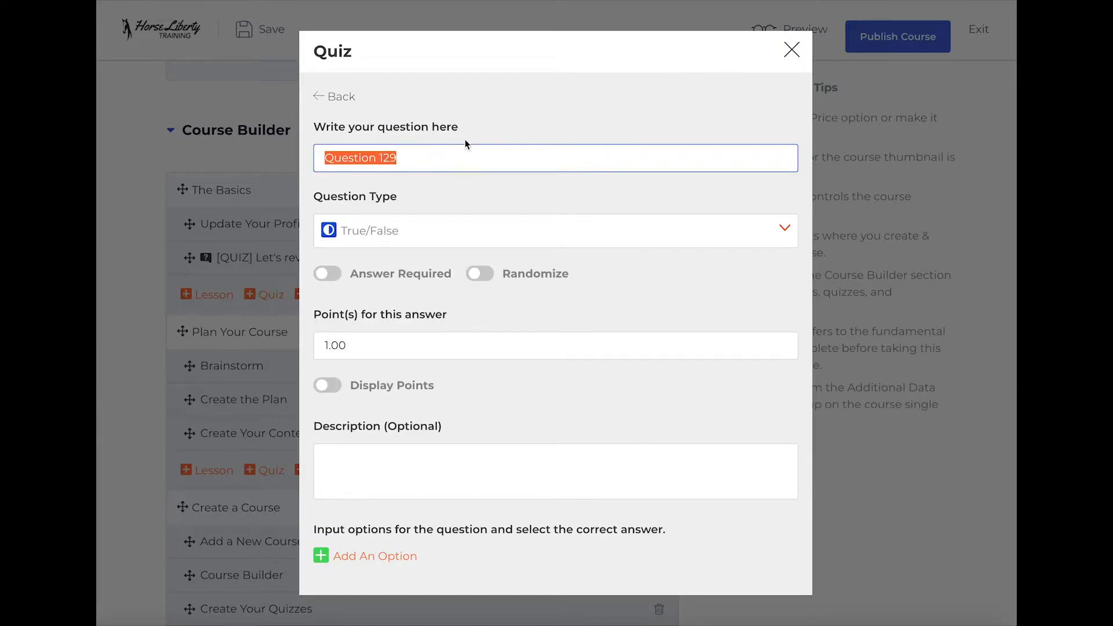
pyautogui.write('I can update my profile image in my Dashboard.')
pyautogui.click(328, 274)
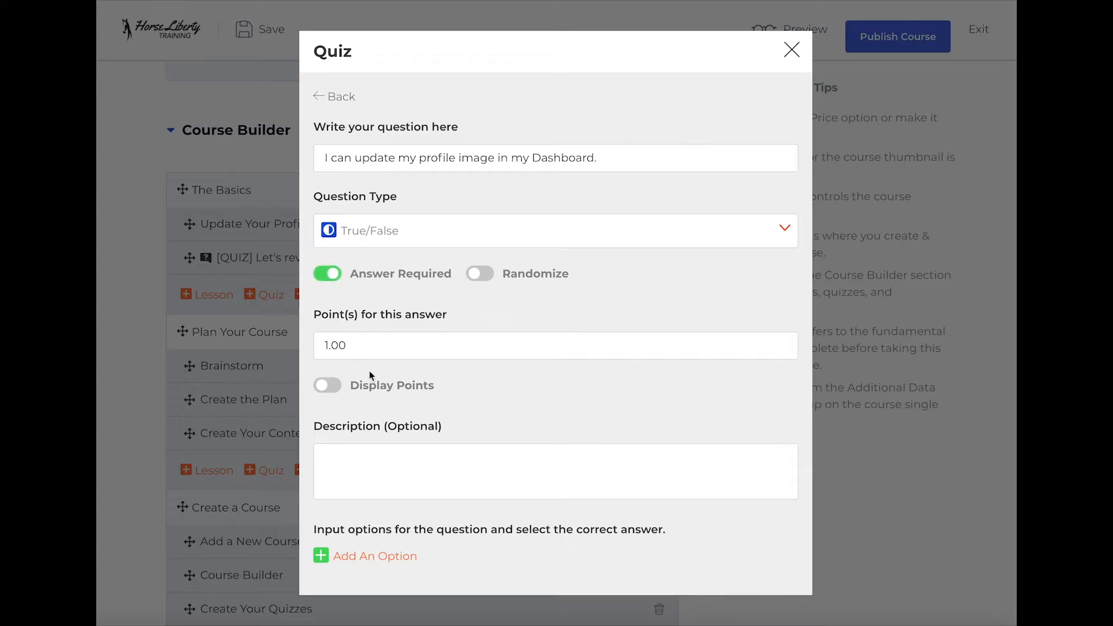
# Add the True/False answer options with True as the correct one, and save the answers and the question
pyautogui.scroll(-1, 345, 447)
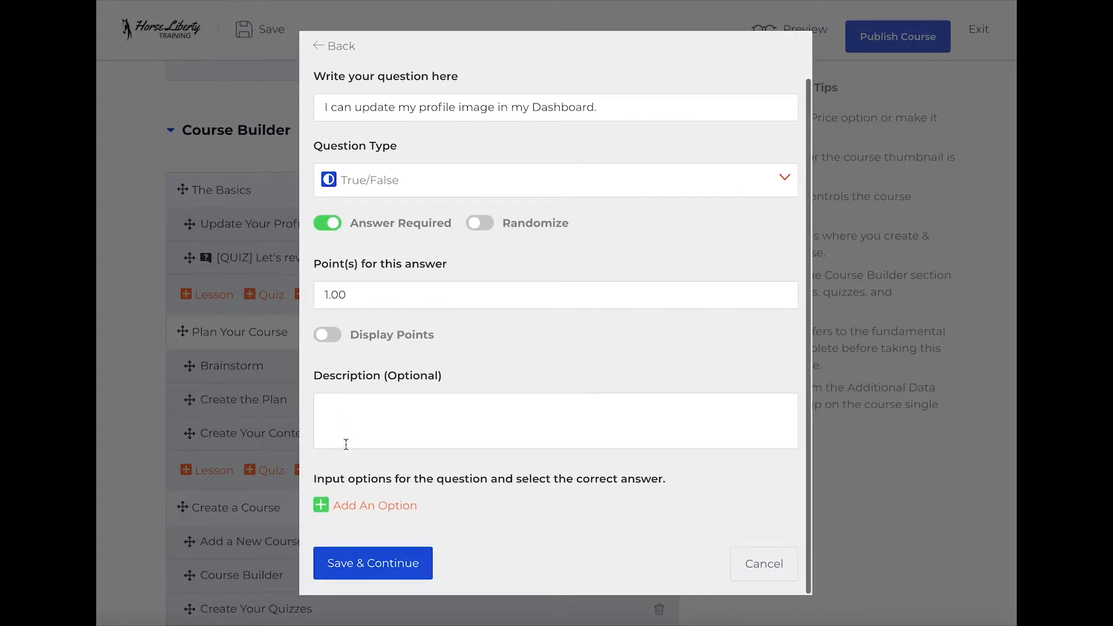
pyautogui.click(360, 508)
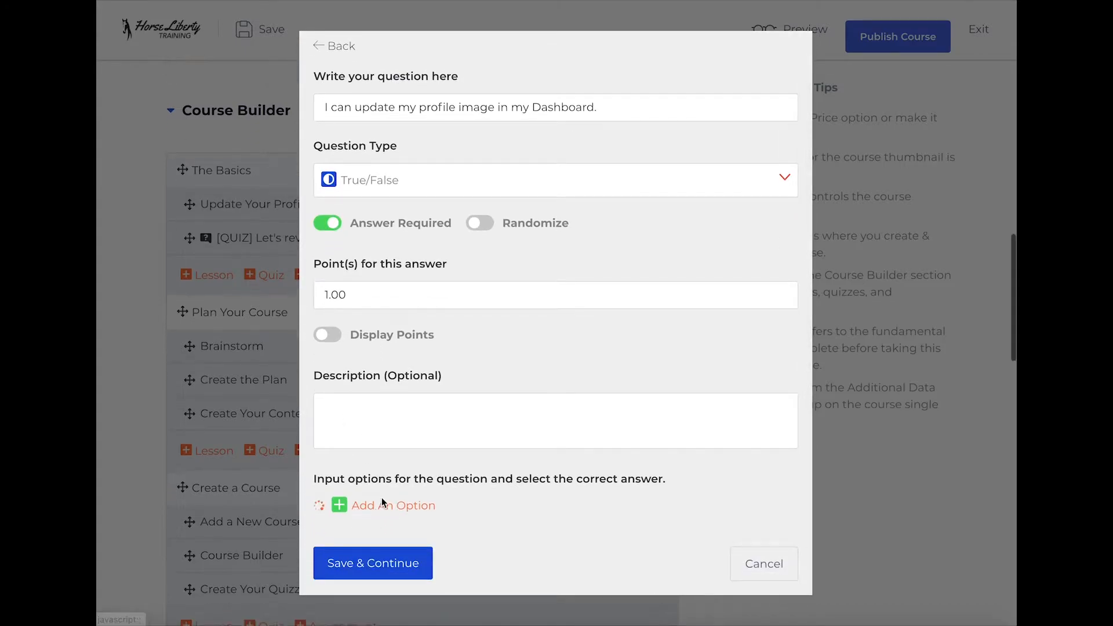
pyautogui.scroll(-2, 381, 497)
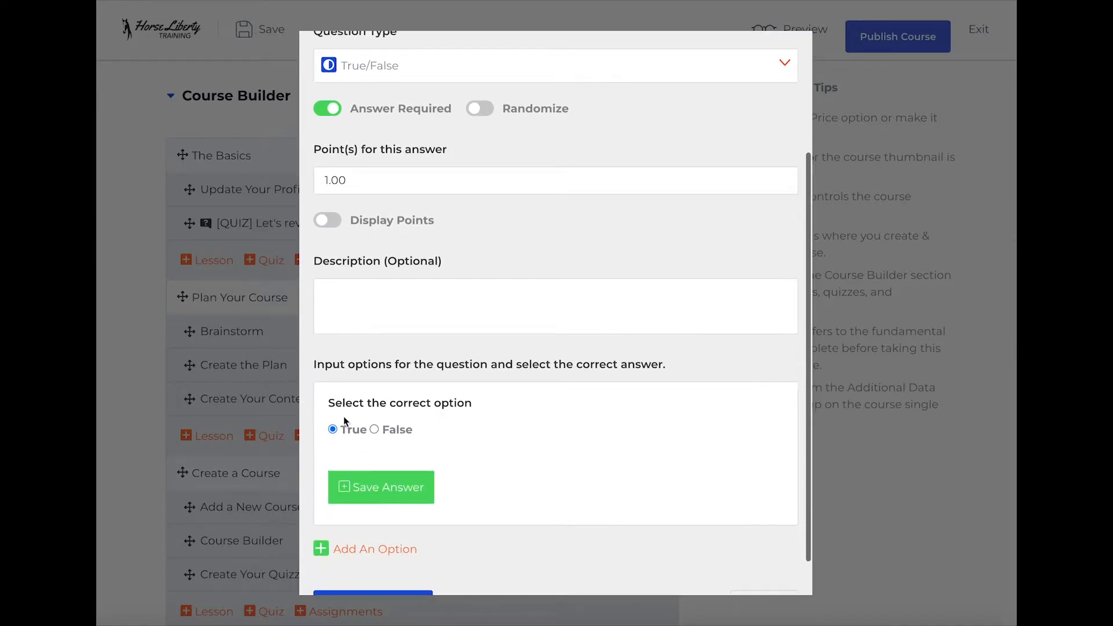
pyautogui.scroll(3, 395, 392)
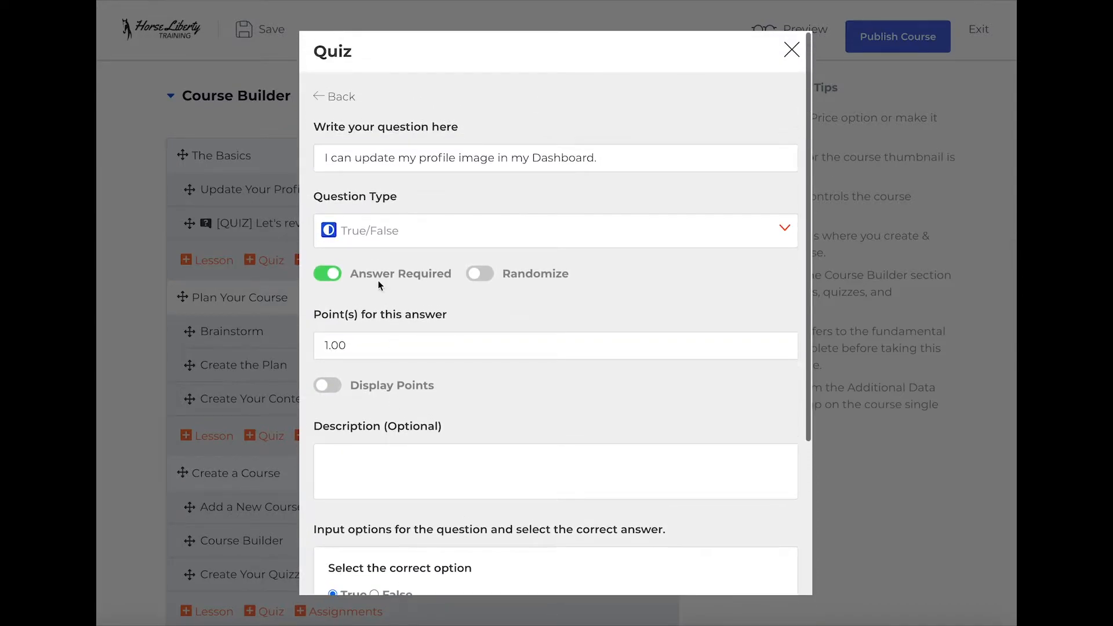
pyautogui.scroll(-4, 481, 162)
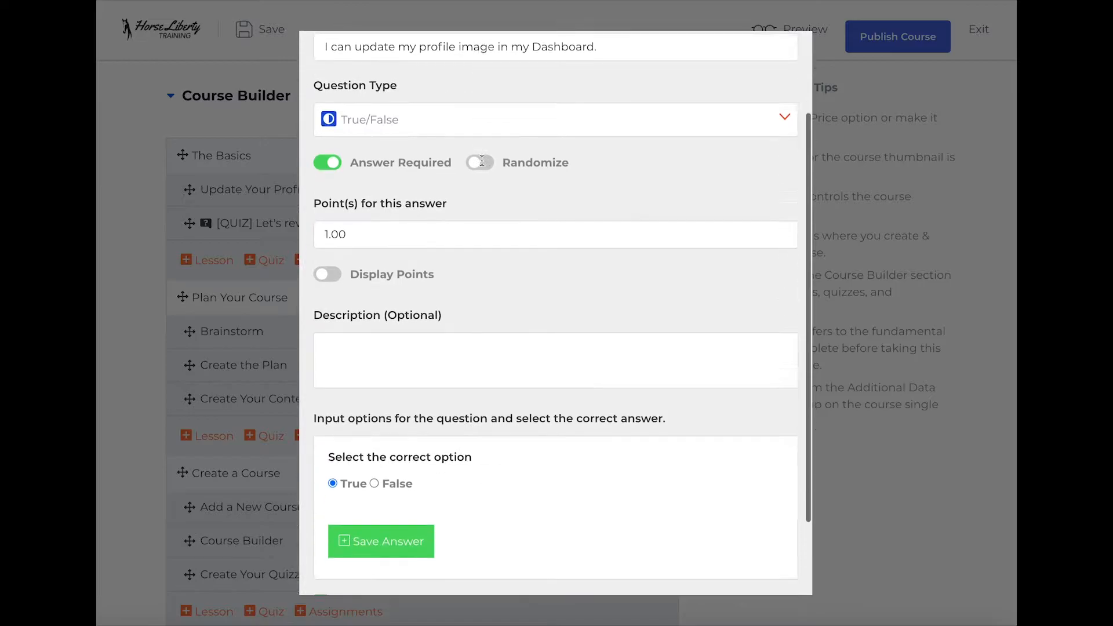
pyautogui.click(380, 571)
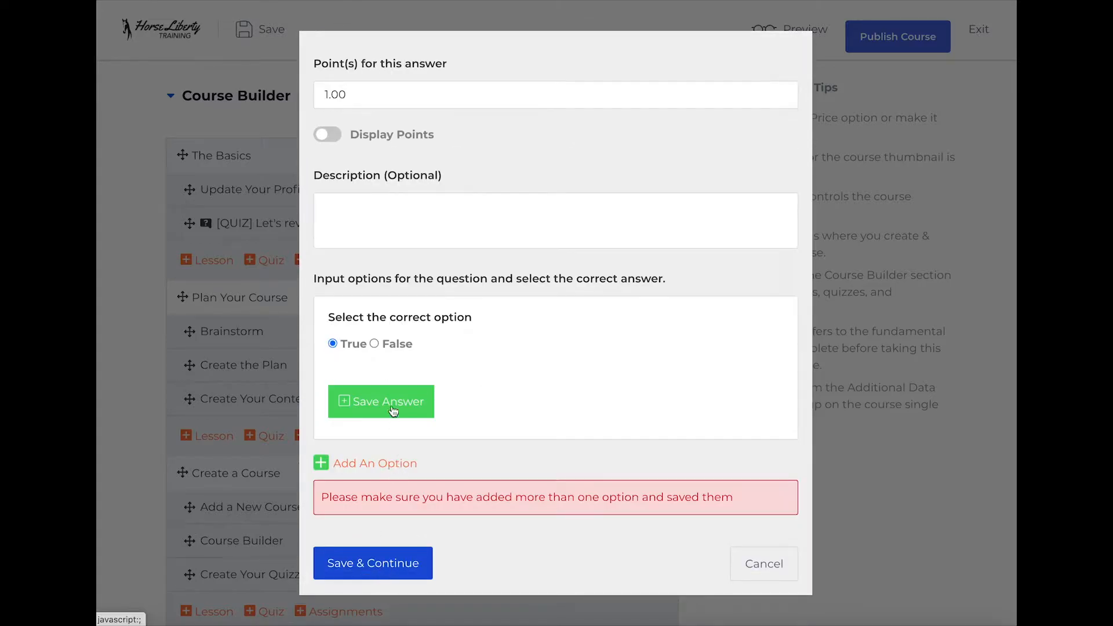
pyautogui.click(389, 391)
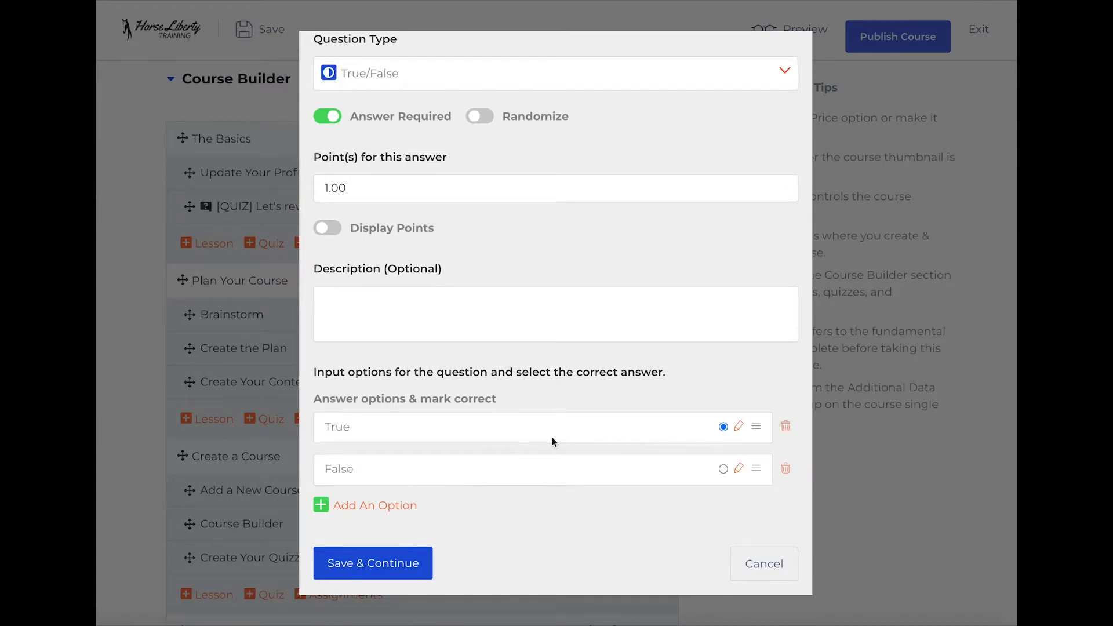
pyautogui.click(371, 564)
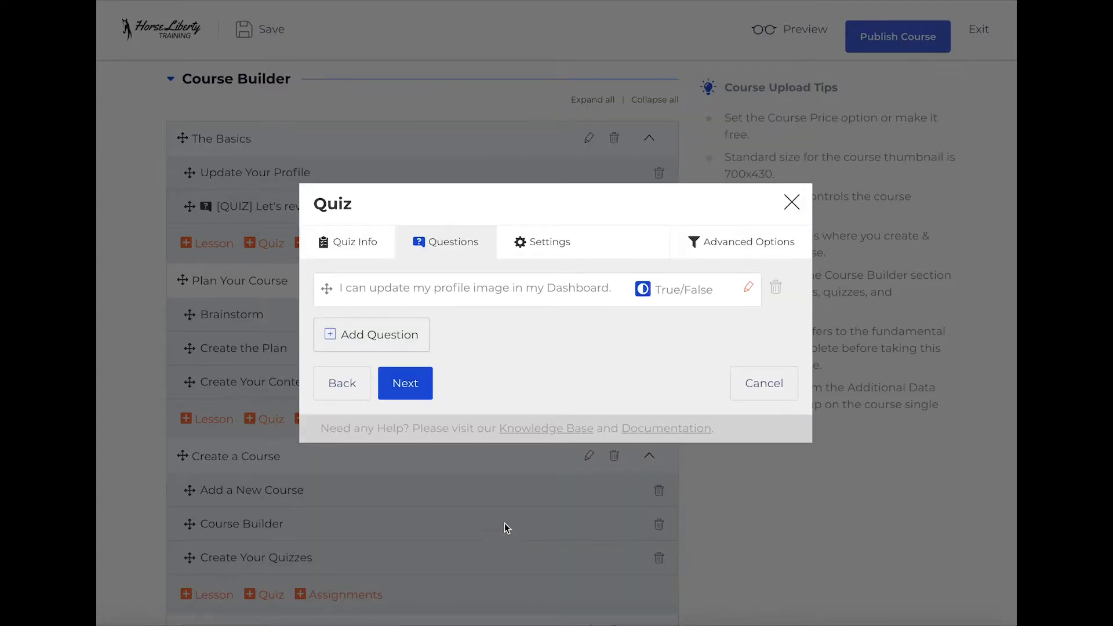
# Set the quiz feedback mode to Default in the quiz settings and save them
pyautogui.click(542, 242)
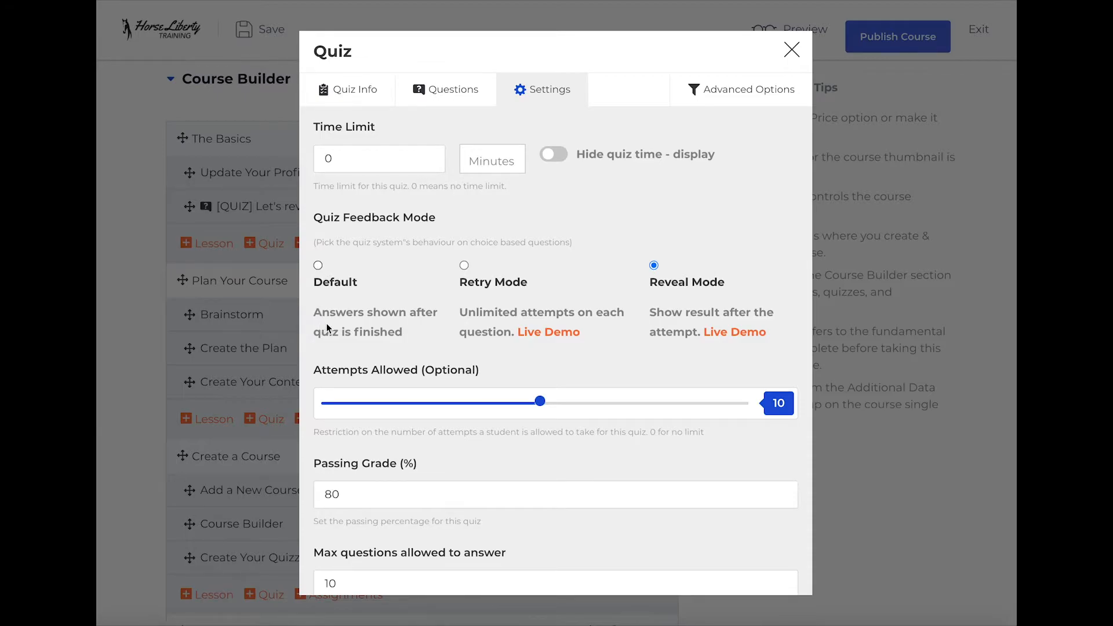
pyautogui.click(318, 266)
pyautogui.scroll(-3, 617, 353)
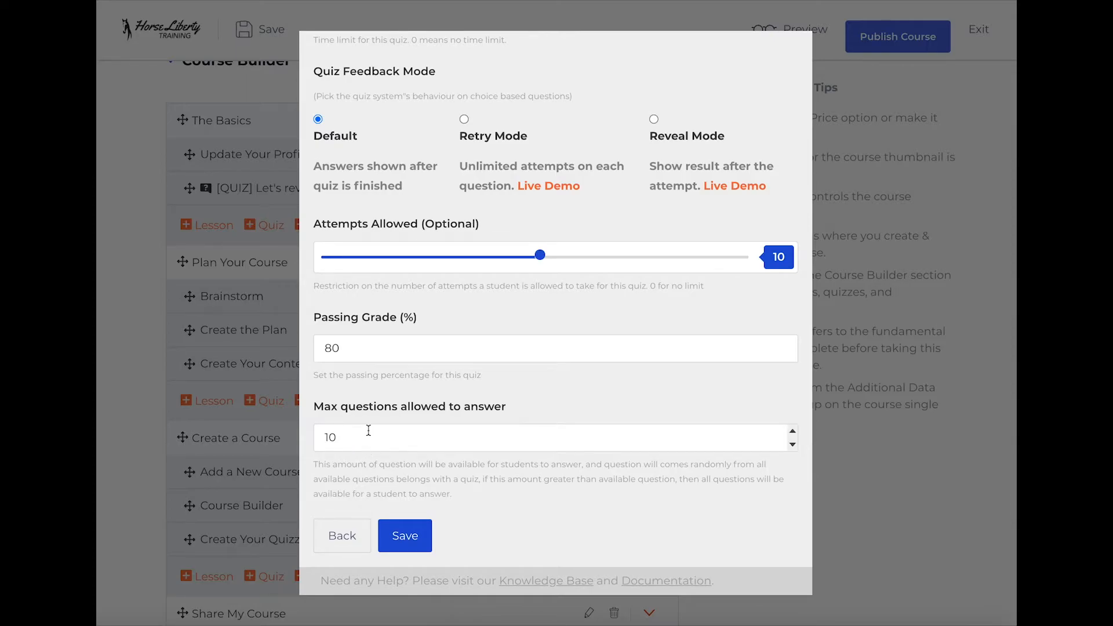
pyautogui.click(399, 532)
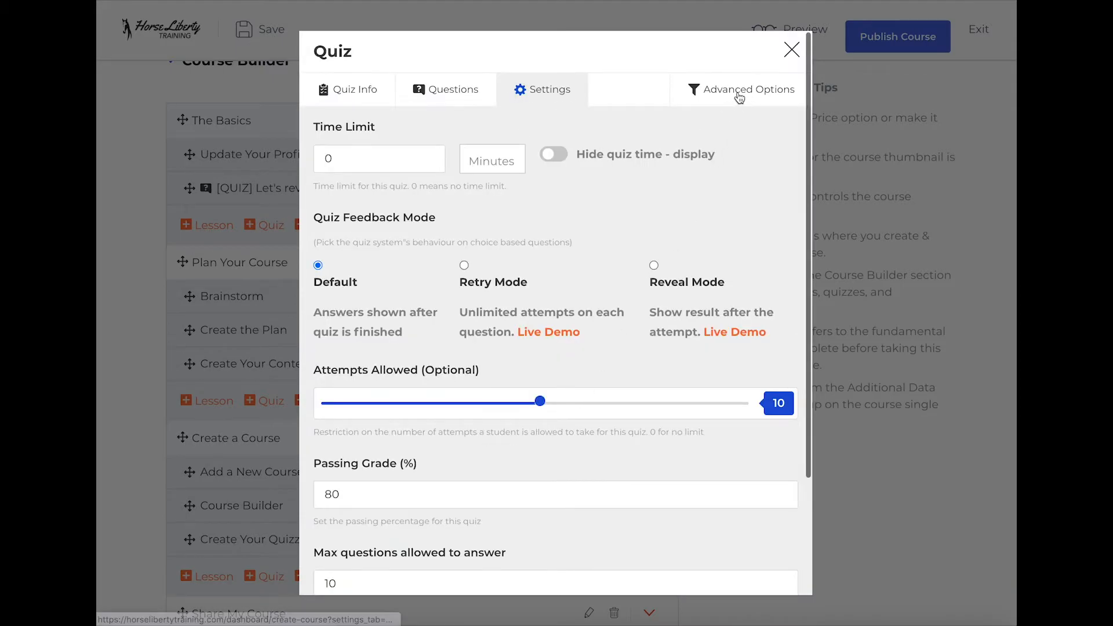
# Check the question layout, question order and character limit options in the advanced quiz options, and save the quiz
pyautogui.click(738, 96)
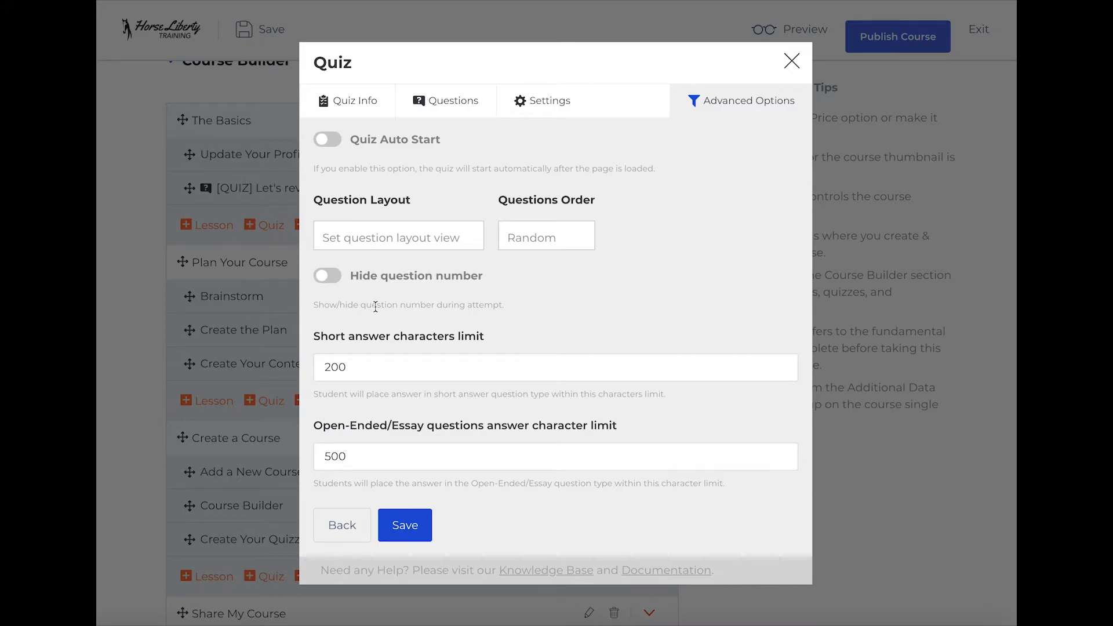
pyautogui.click(385, 238)
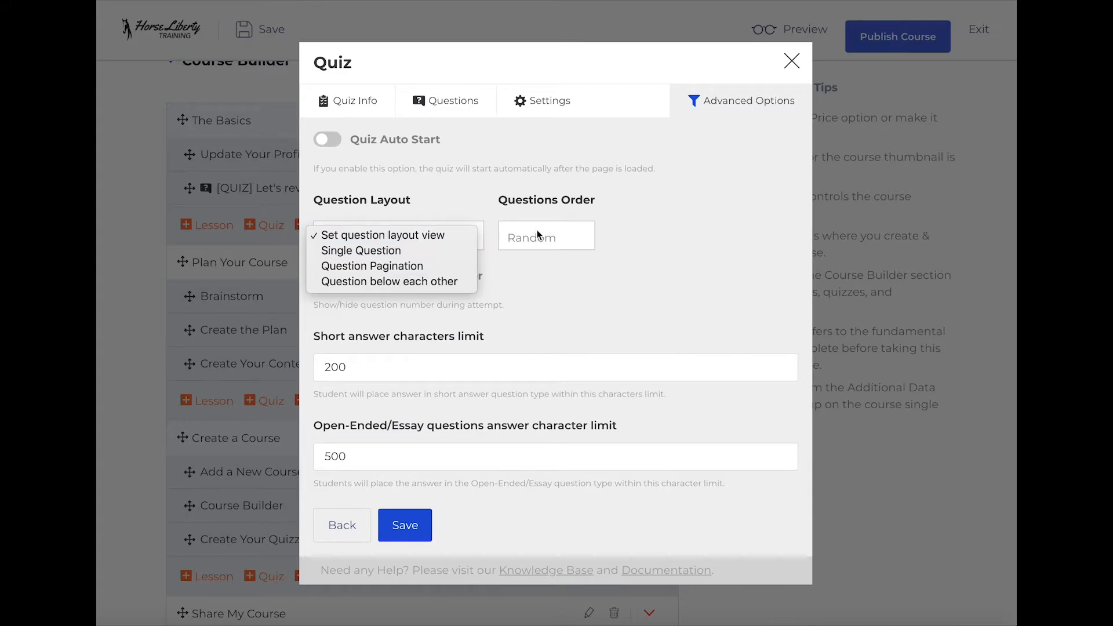
pyautogui.click(547, 241)
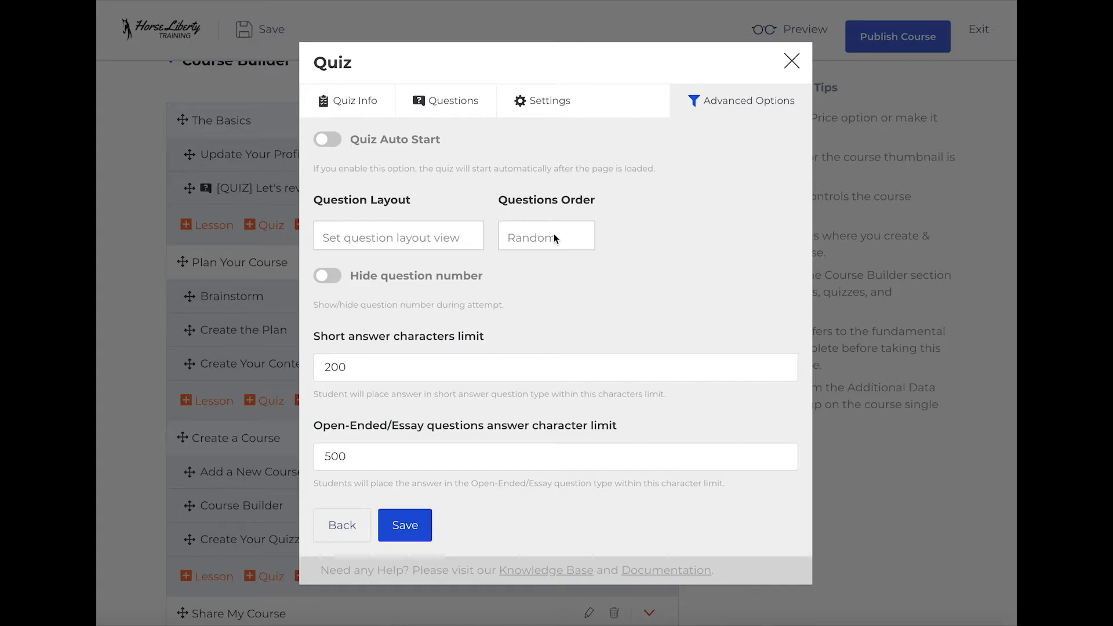
pyautogui.scroll(-2, 456, 336)
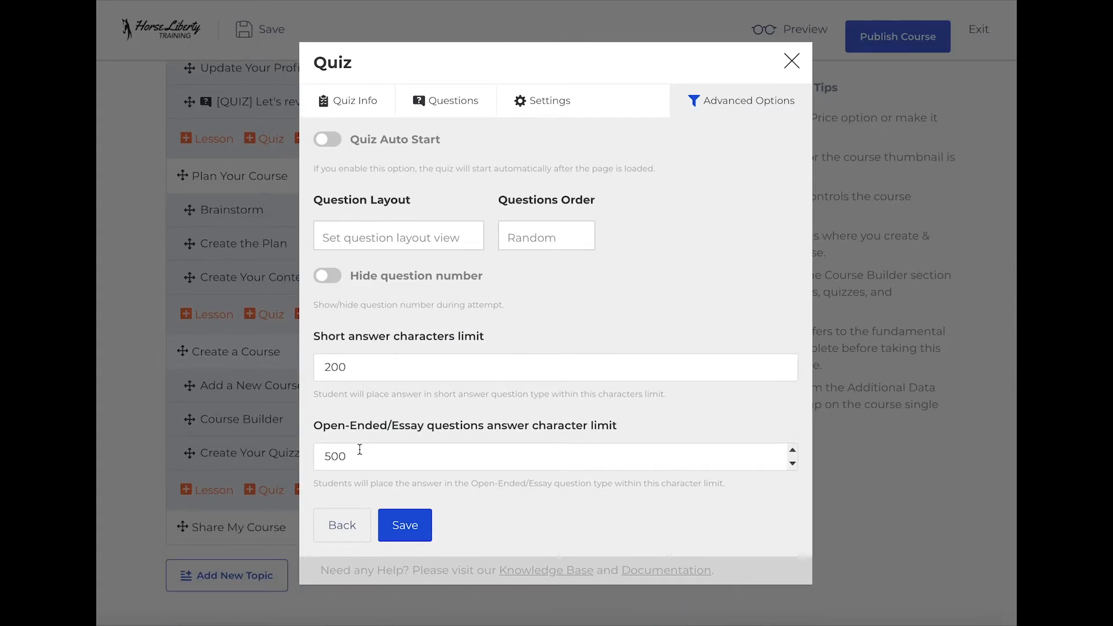
pyautogui.click(411, 526)
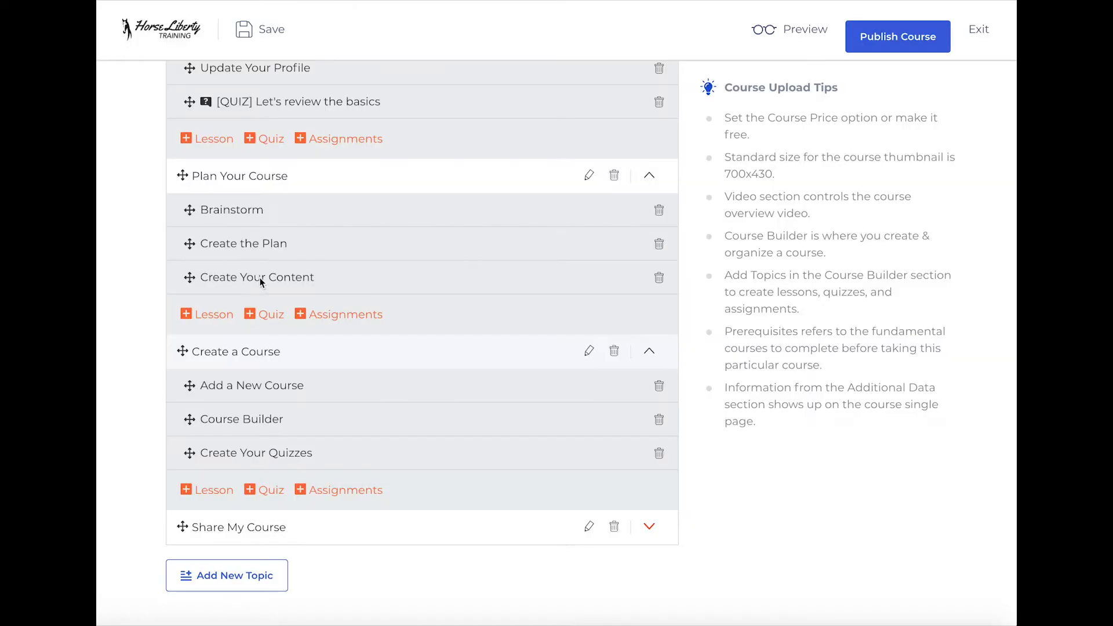
# Create a quiz titled "Quiz Types" under the Plan Your Course topic
pyautogui.click(277, 318)
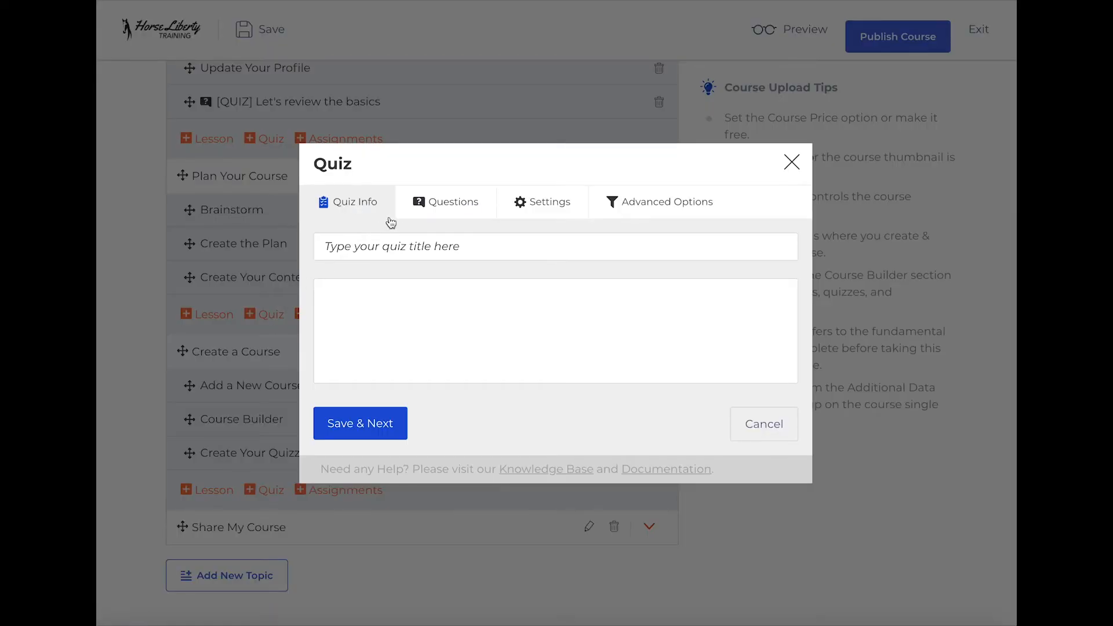
pyautogui.click(400, 246)
pyautogui.write('Quiz Types')
pyautogui.click(367, 427)
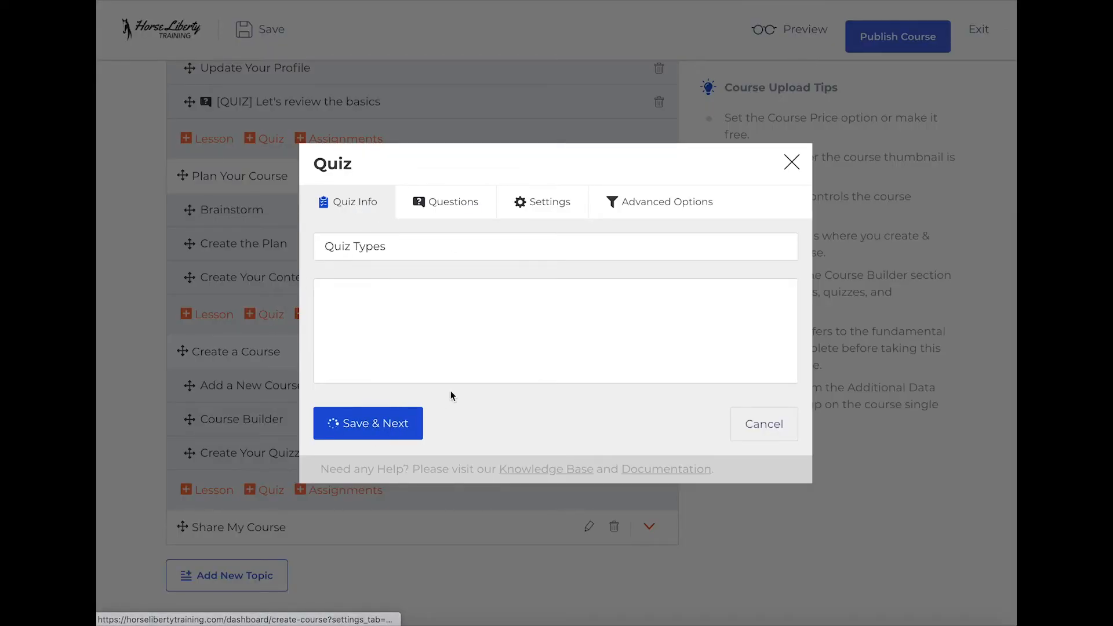
# Add a Multiple Choice question reading "What kind of questions available?" to the Quiz Types quiz
pyautogui.click(396, 315)
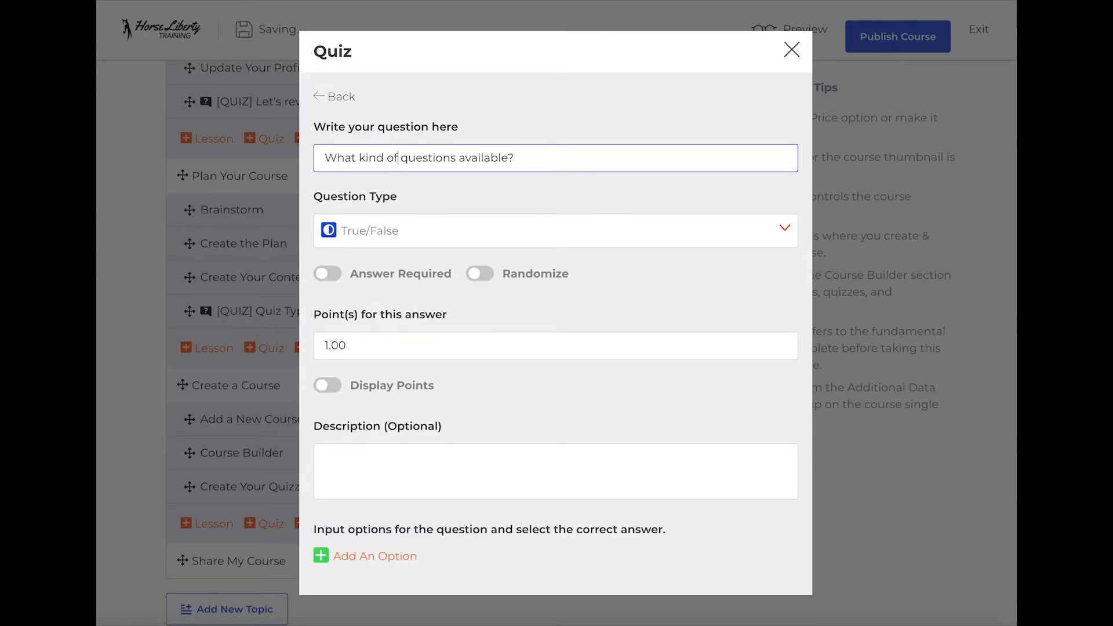
pyautogui.click(349, 235)
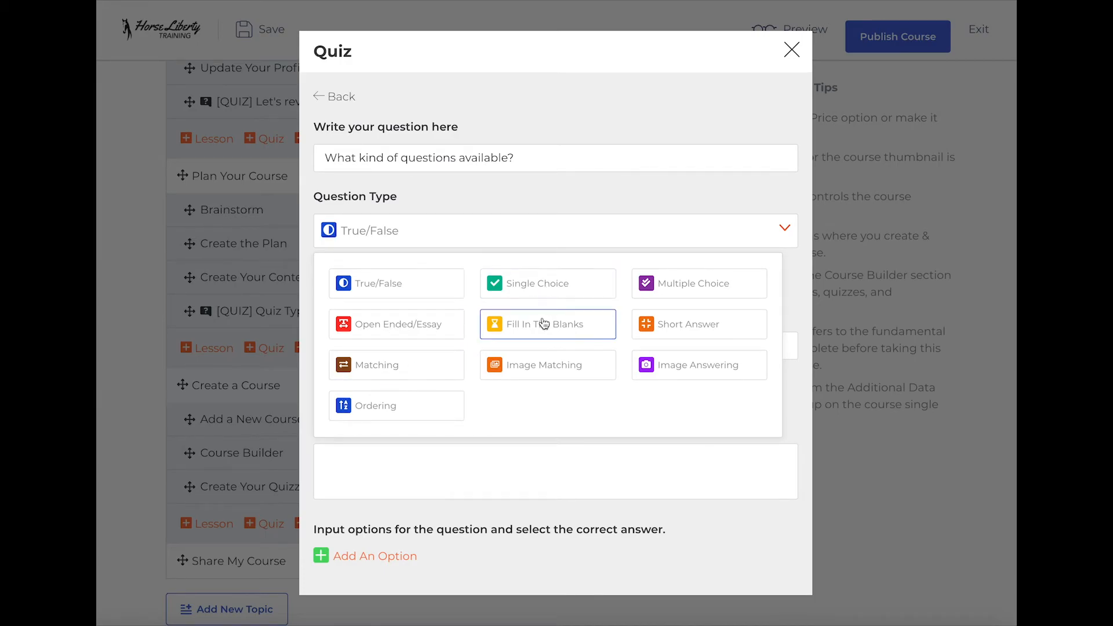
pyautogui.click(681, 282)
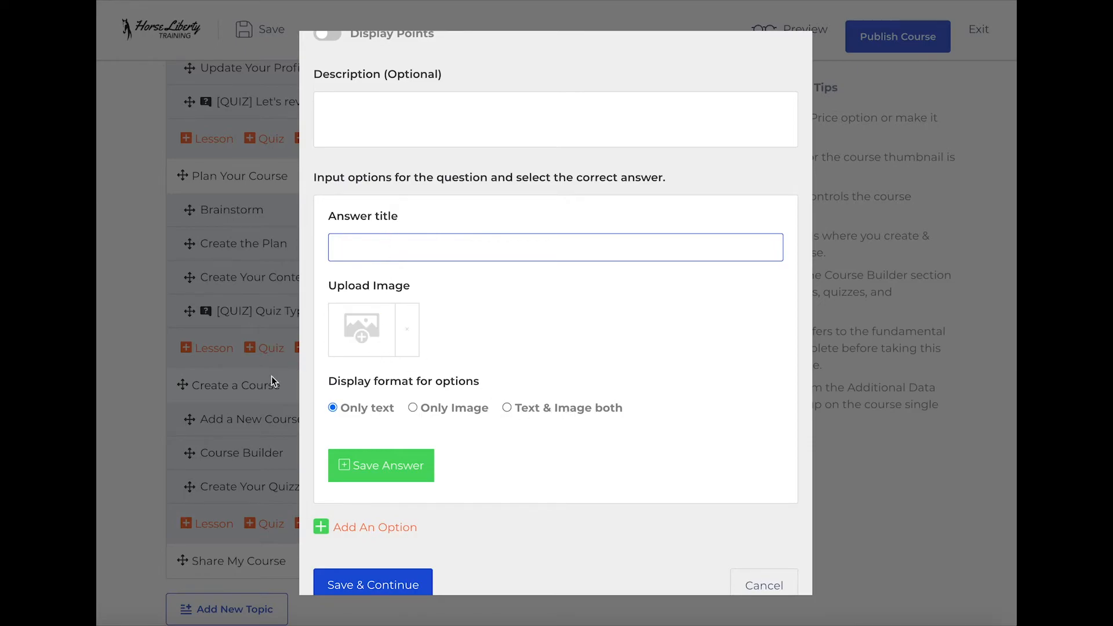
# Add the text answer options True/False, Open Ended Questions, Matching, Ordering and Demonstration to the question
pyautogui.click(395, 466)
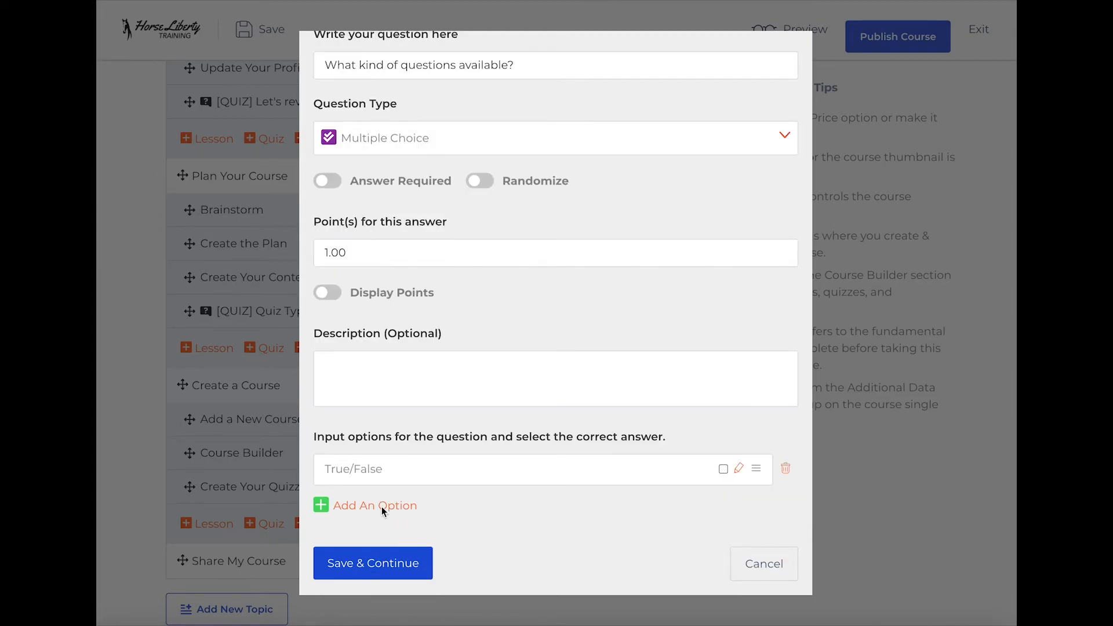
pyautogui.click(389, 513)
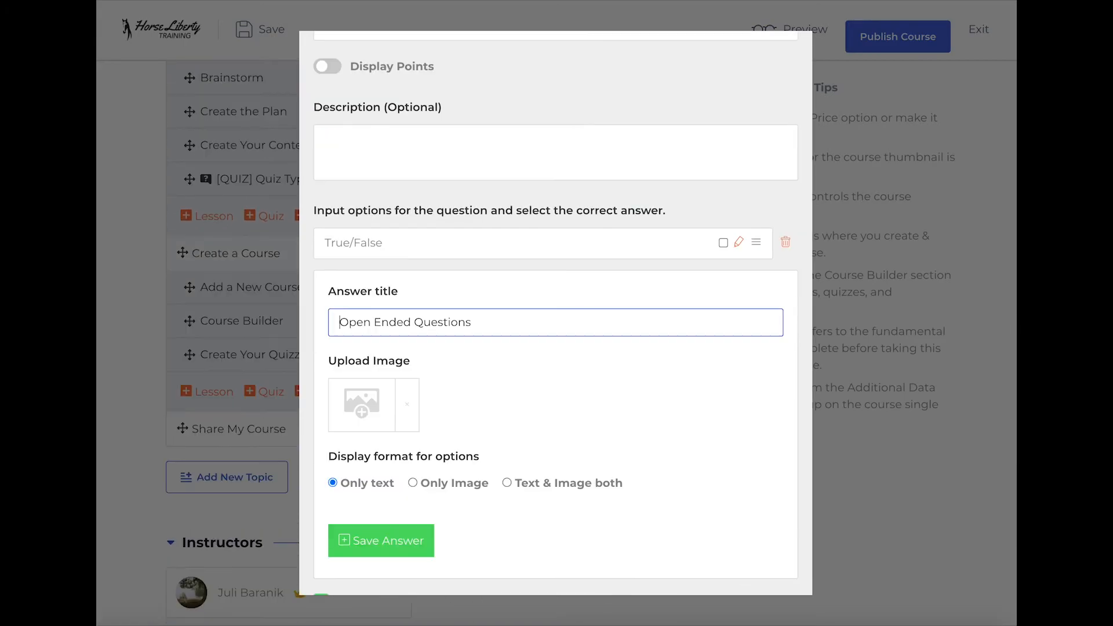
pyautogui.click(397, 536)
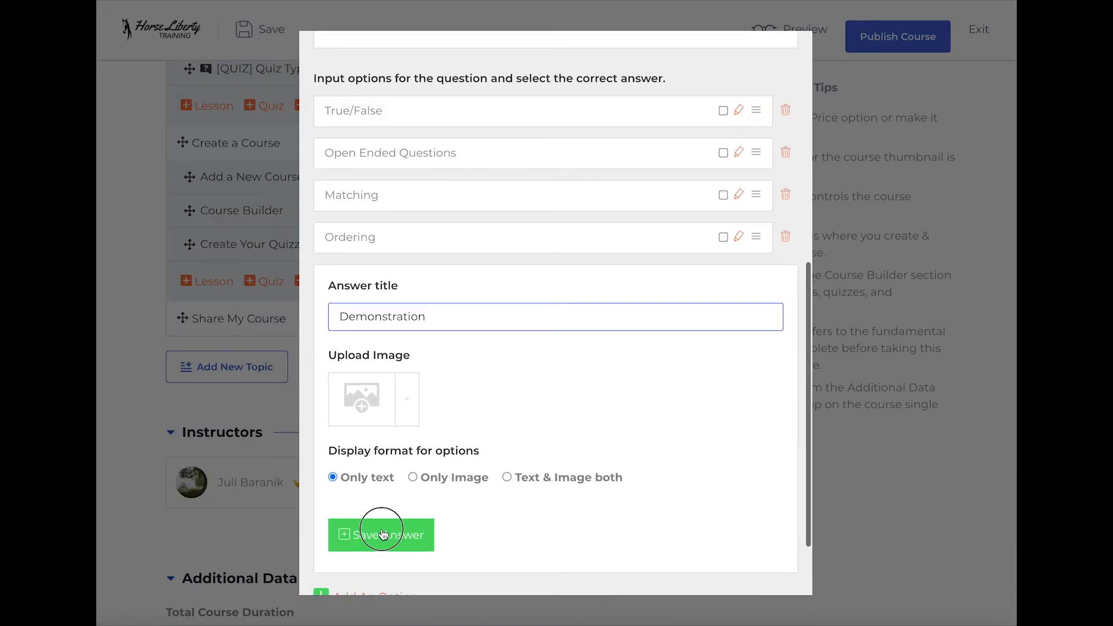
pyautogui.click(383, 534)
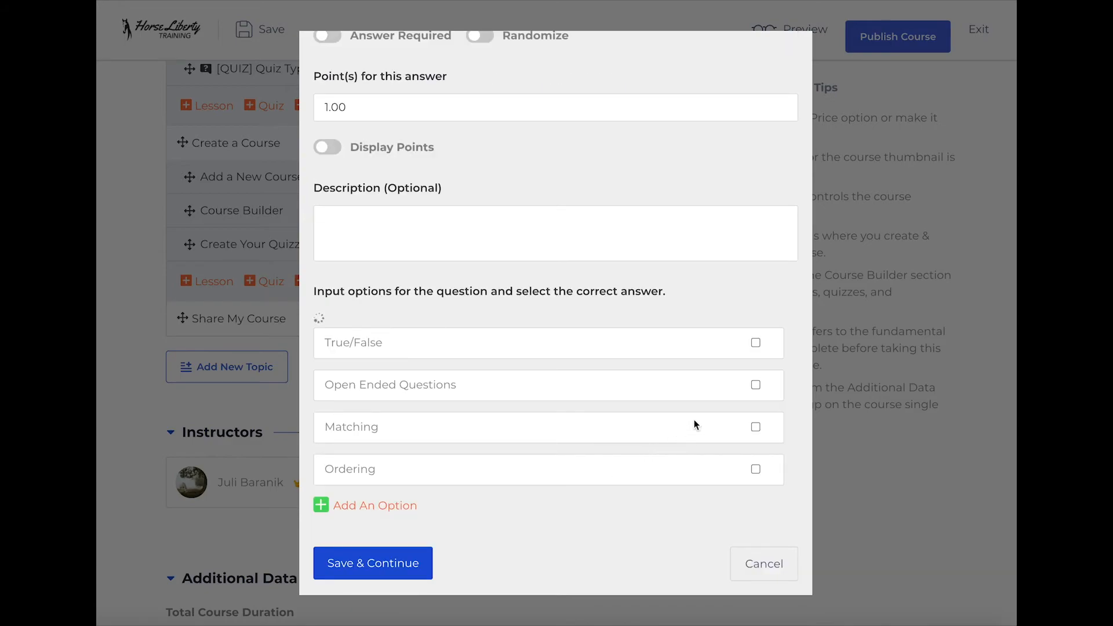
# Mark True/False, Open Ended Questions, Matching and Ordering as correct answers and save the question
pyautogui.click(723, 300)
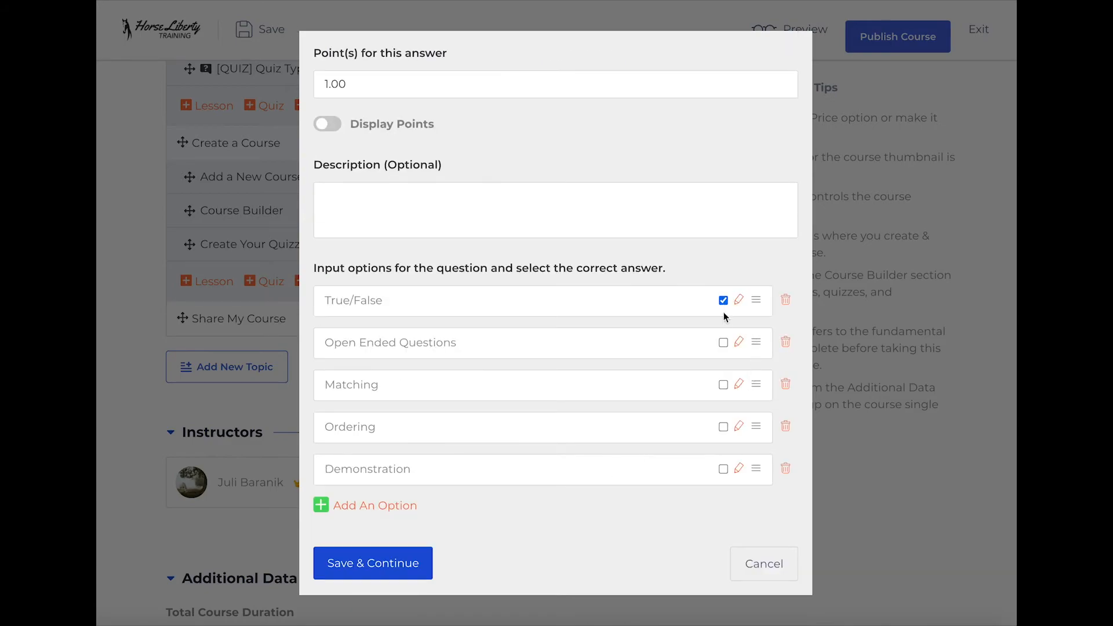
pyautogui.click(723, 343)
pyautogui.click(723, 385)
pyautogui.click(723, 427)
pyautogui.scroll(-3, 528, 492)
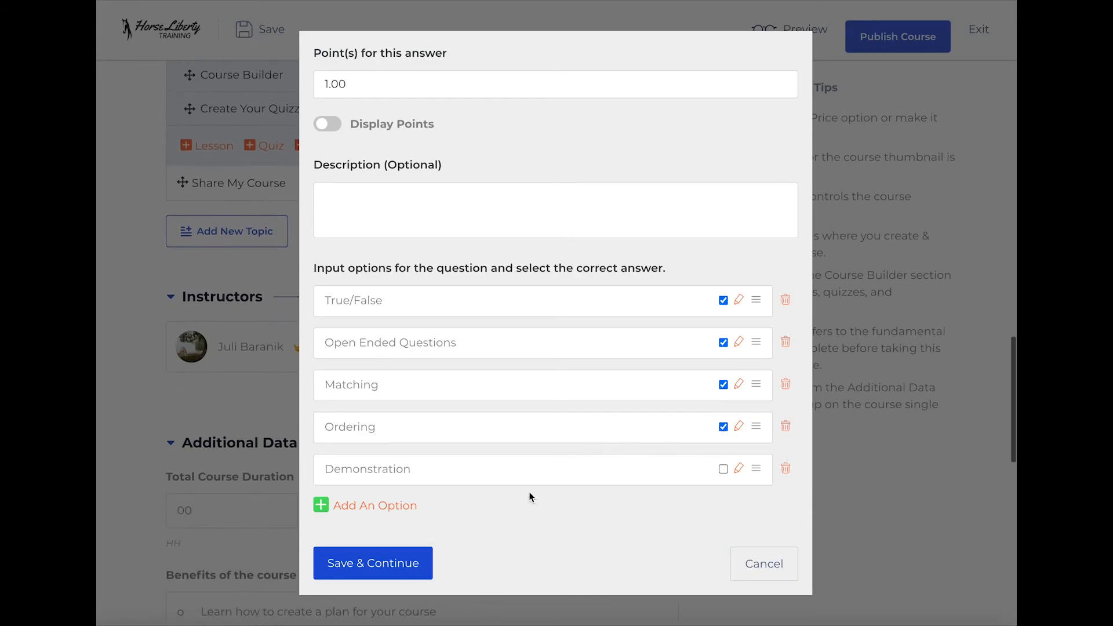
pyautogui.click(393, 570)
# Enable Randomize for the multiple choice question and save it
pyautogui.click(481, 274)
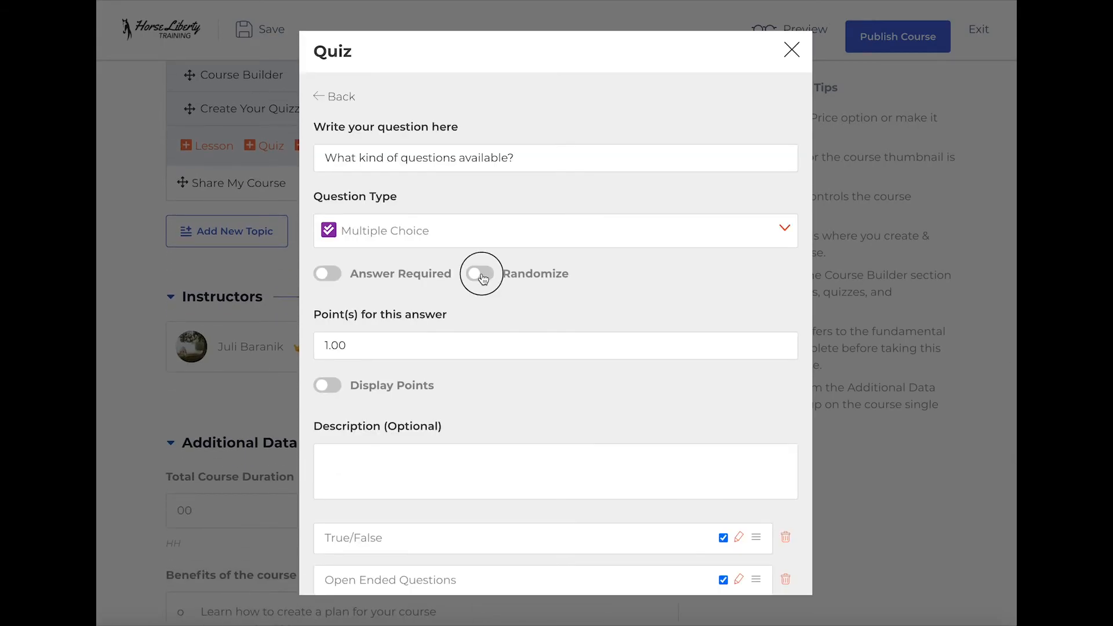
pyautogui.scroll(-4, 455, 398)
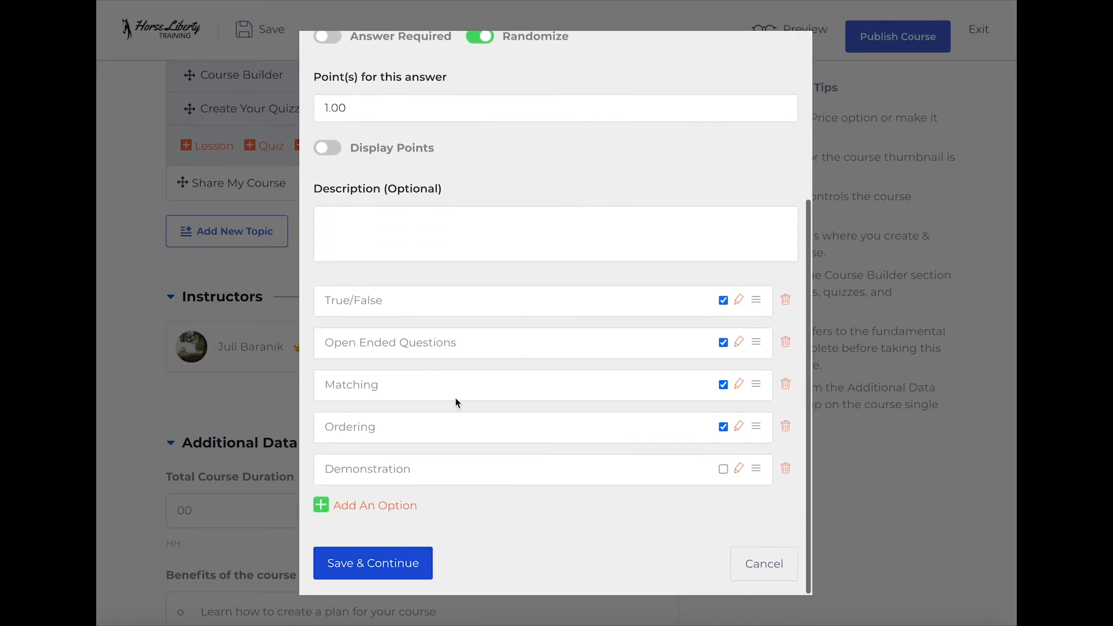
pyautogui.click(396, 565)
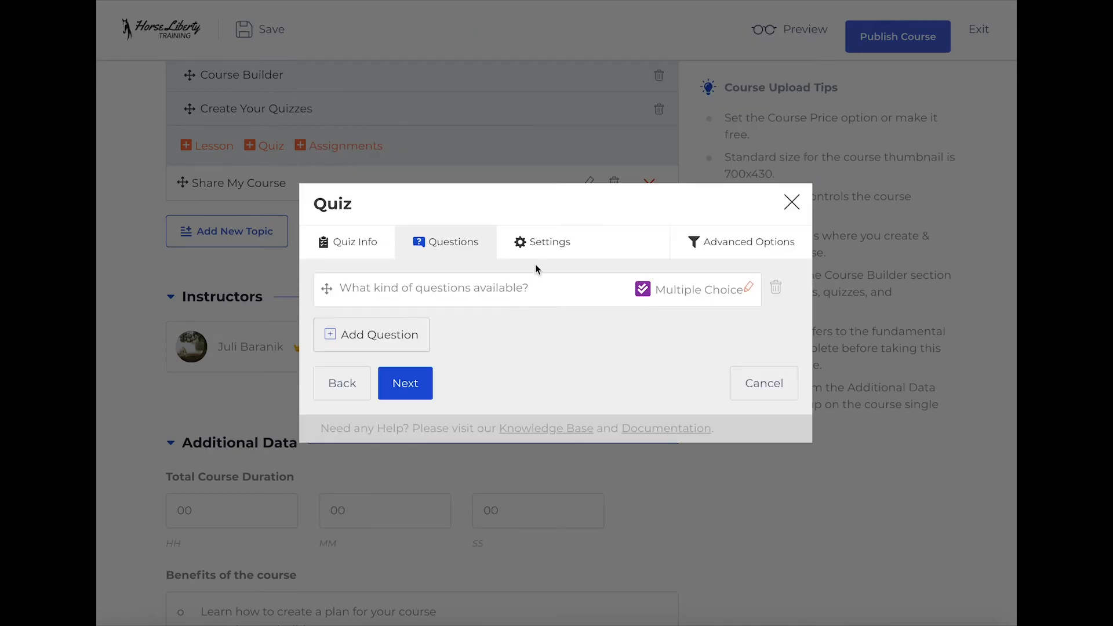
# Save the Quiz Types quiz with its existing settings and close the quiz editor
pyautogui.click(544, 242)
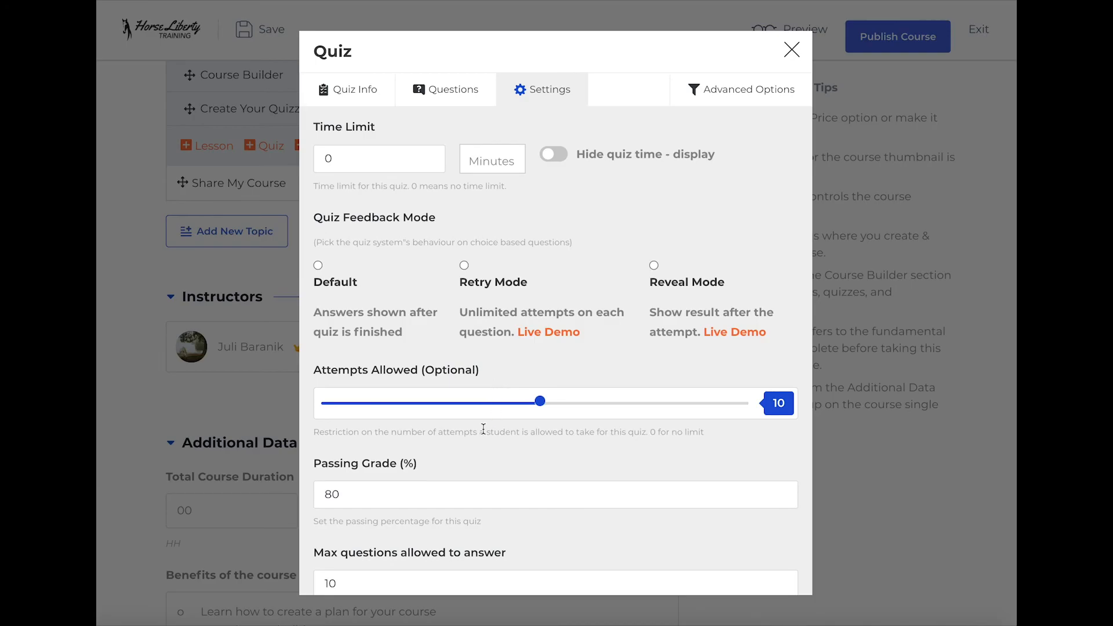
pyautogui.scroll(-3, 486, 428)
pyautogui.click(405, 539)
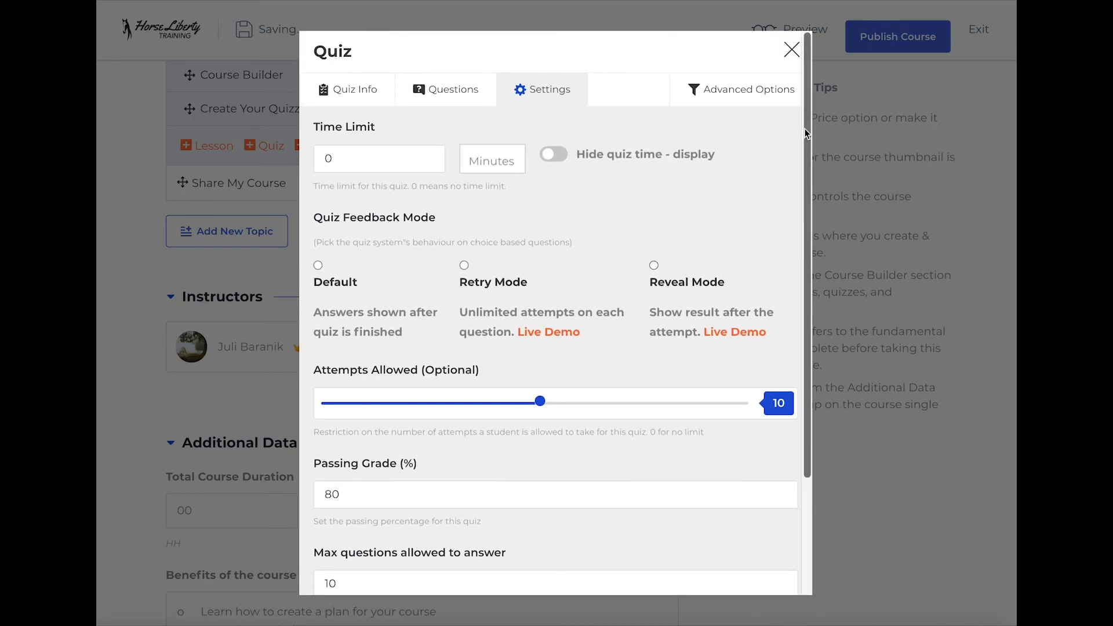
pyautogui.click(792, 49)
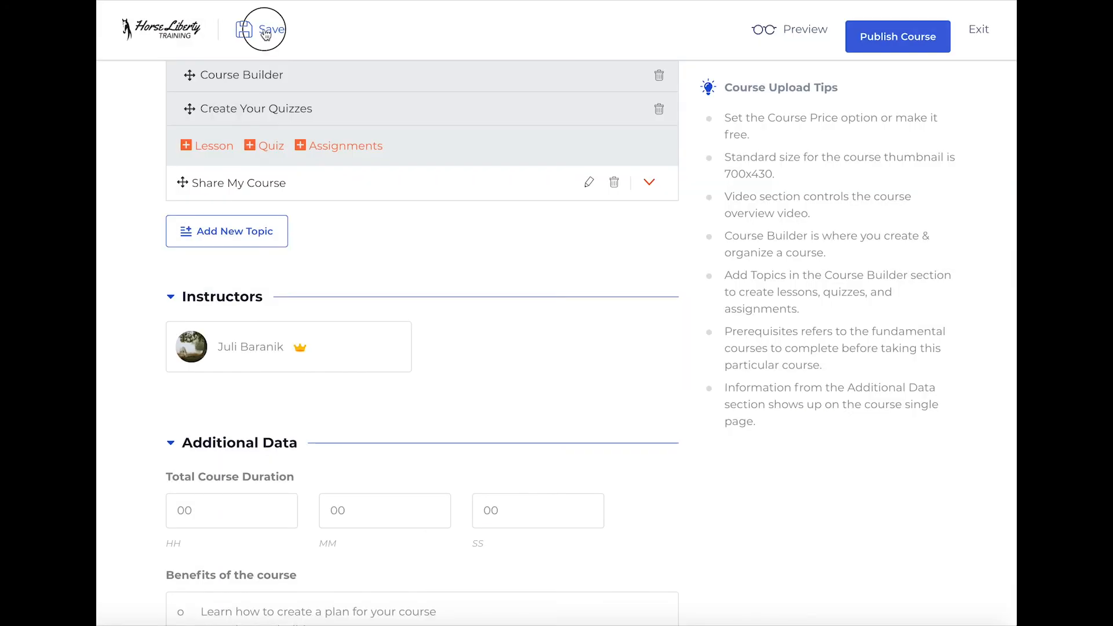